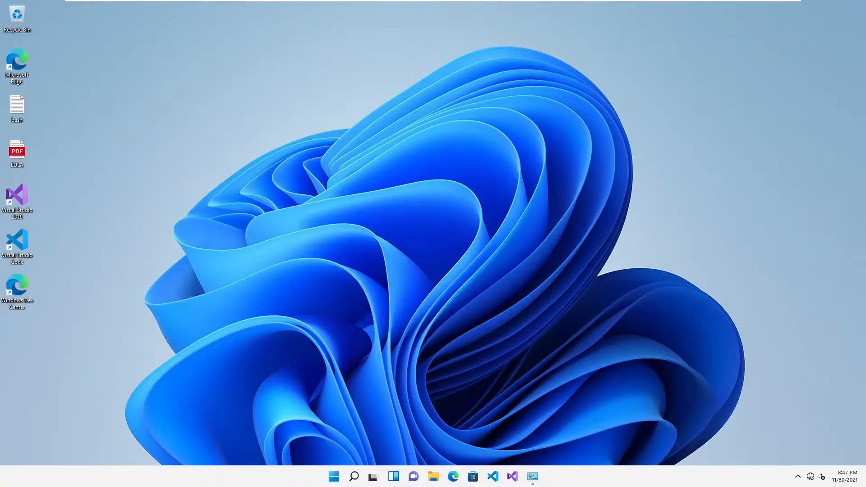
Step: Open the Family & other users account settings in Windows Settings and expand the other local account's options
{"action": "left_click", "coordinate": [334, 474]}
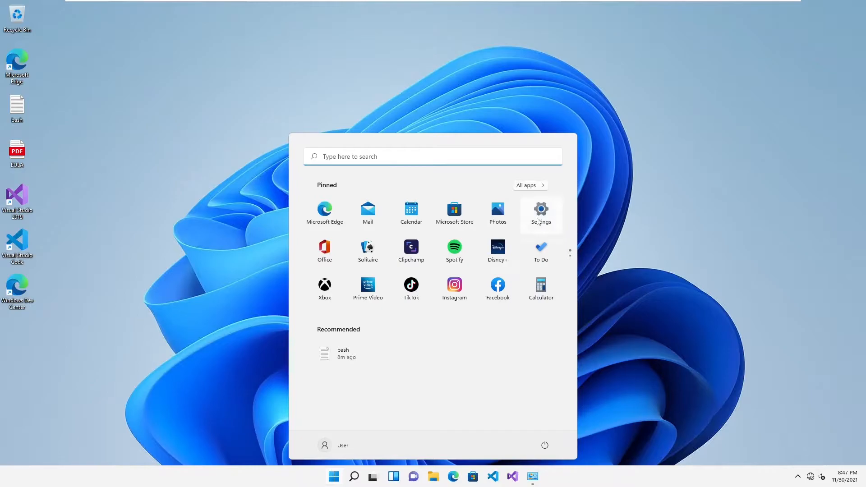
{"action": "left_click", "coordinate": [537, 218]}
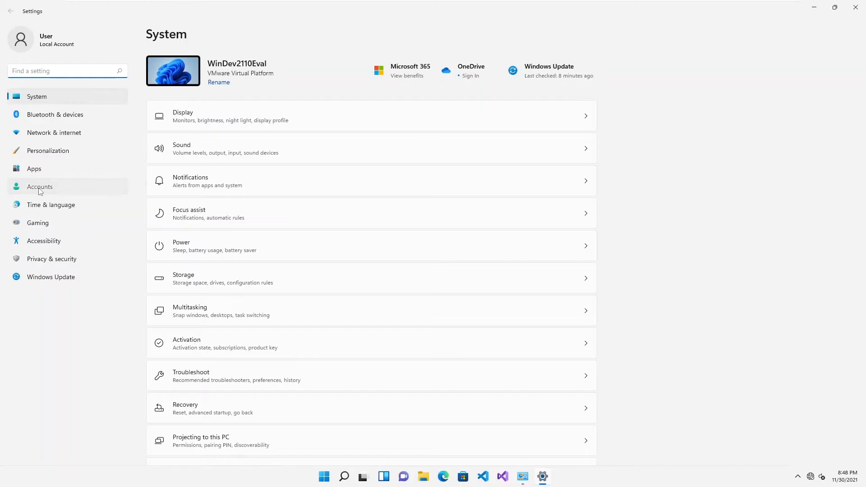
{"action": "left_click", "coordinate": [40, 190]}
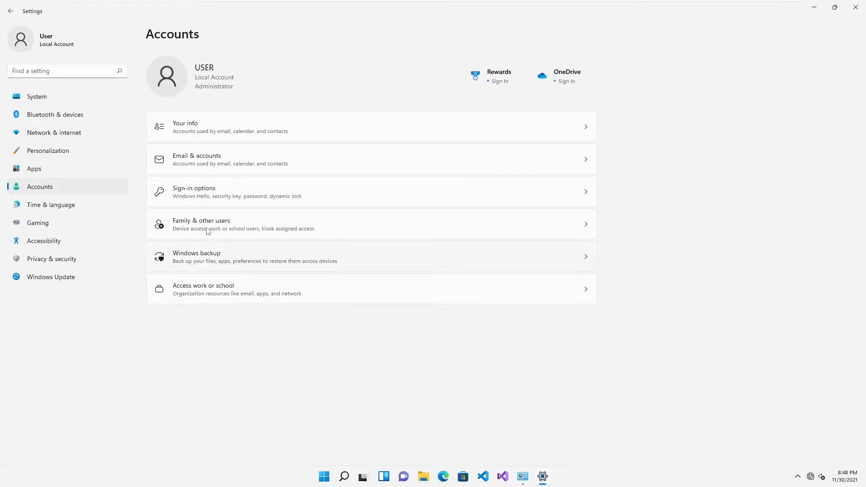
{"action": "left_click", "coordinate": [213, 165]}
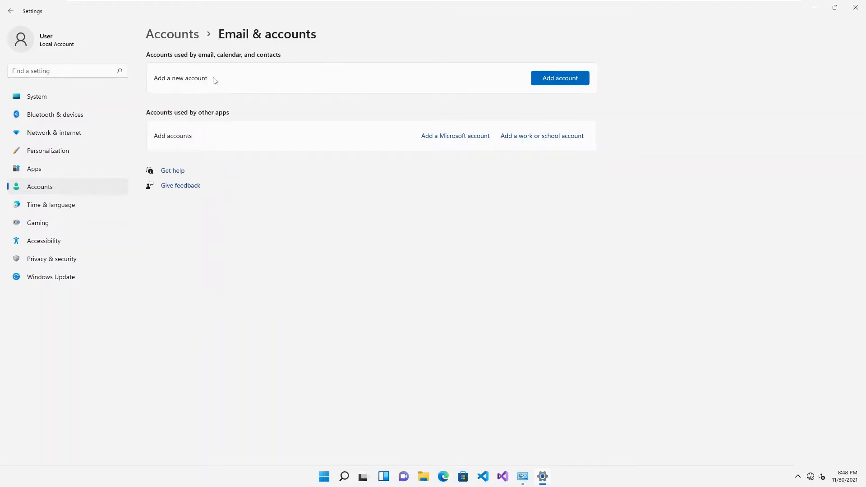
{"action": "left_click", "coordinate": [186, 44]}
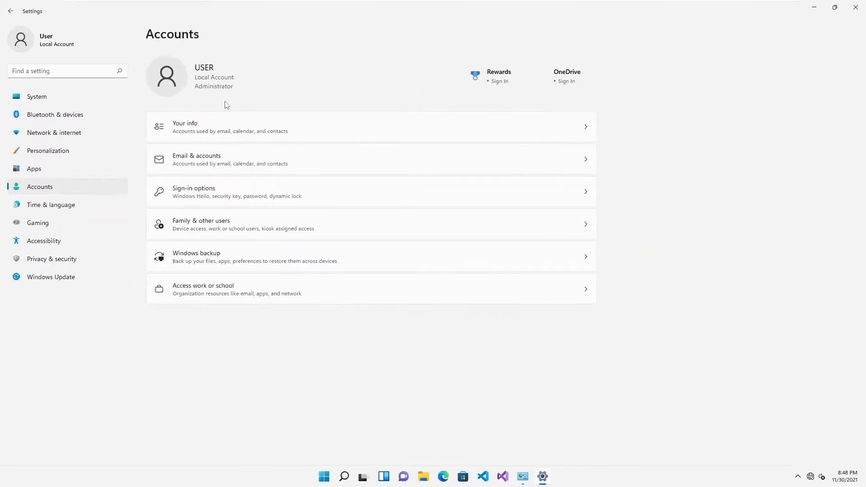
{"action": "left_click", "coordinate": [215, 224]}
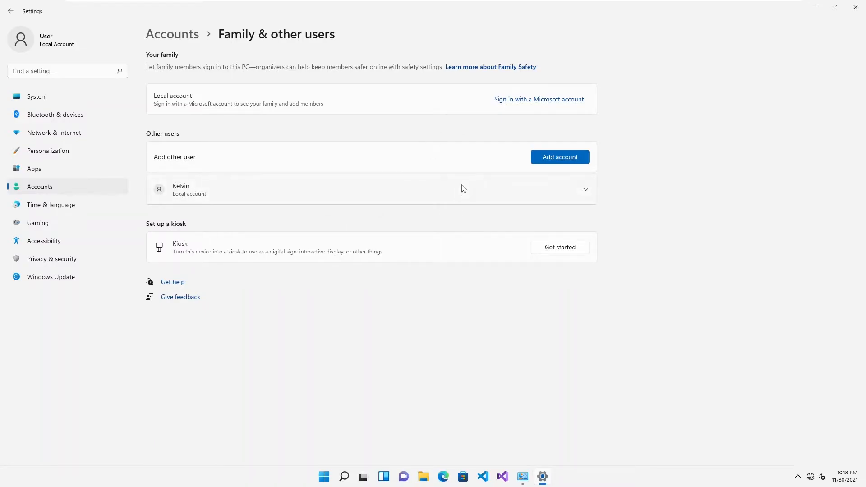
{"action": "left_click", "coordinate": [568, 199]}
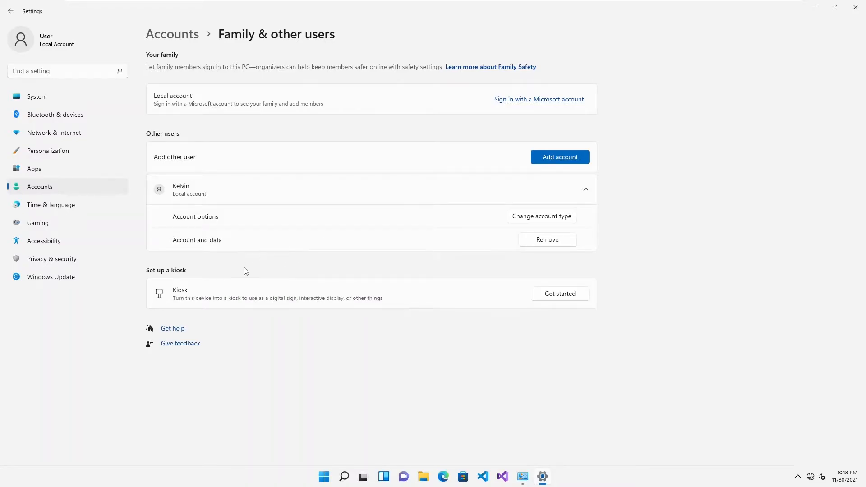
Step: Open Computer Management maximized, display the Users folder under Local Users and Groups, and widen the Name column
{"action": "right_click", "coordinate": [325, 479]}
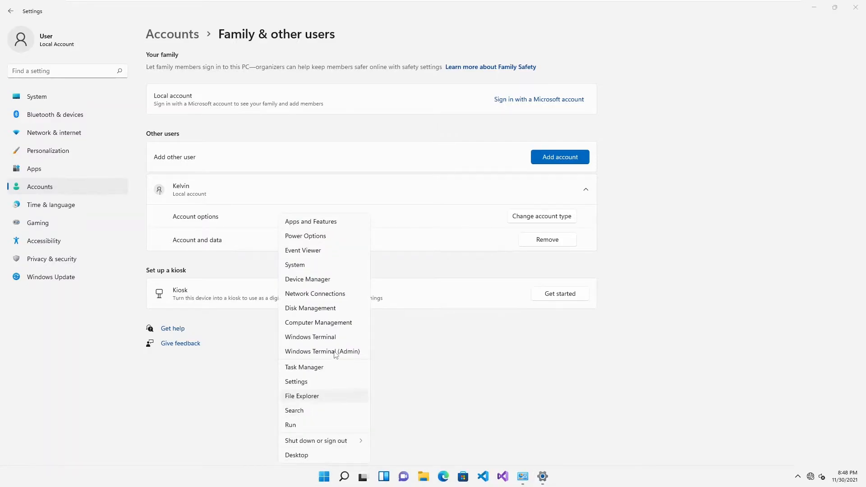
{"action": "left_click", "coordinate": [306, 323]}
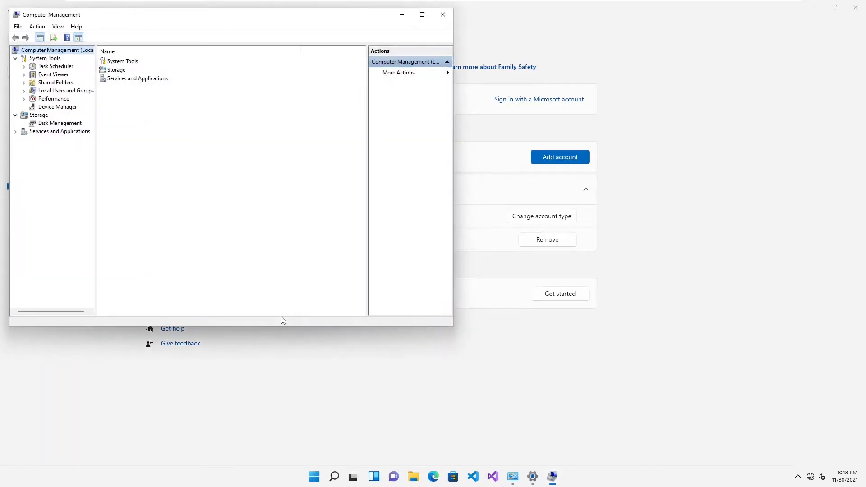
{"action": "left_click", "coordinate": [423, 16]}
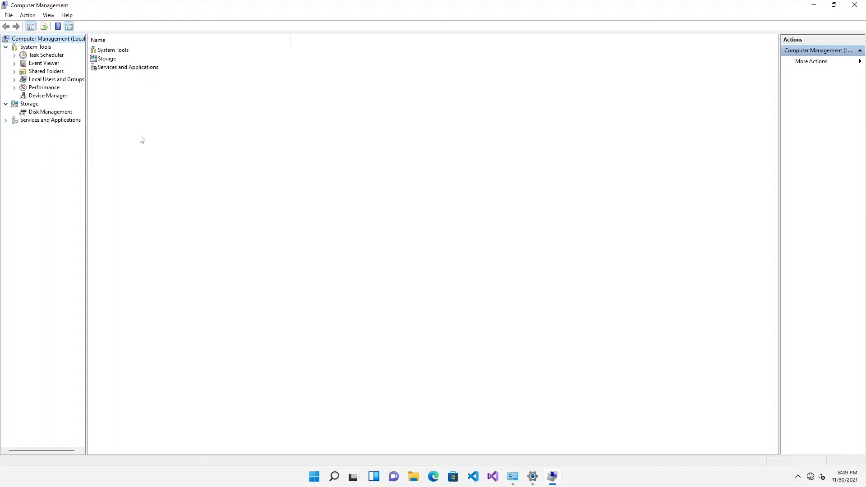
{"action": "left_click", "coordinate": [44, 80]}
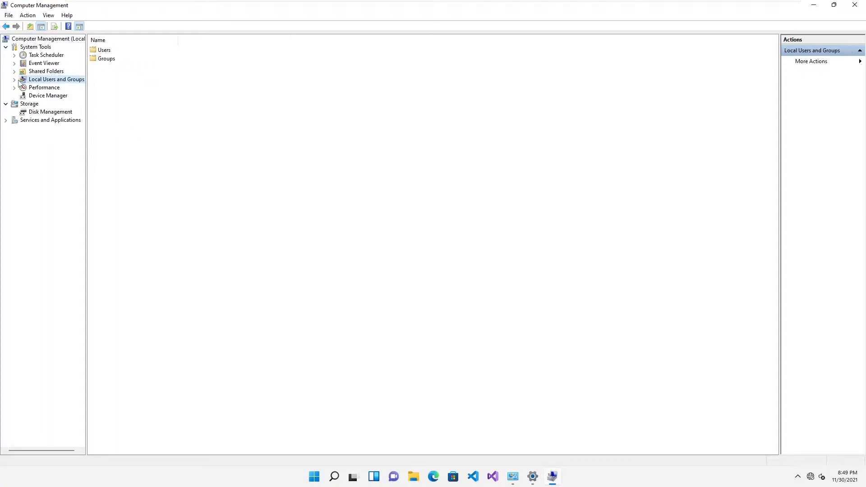
{"action": "left_click", "coordinate": [14, 79]}
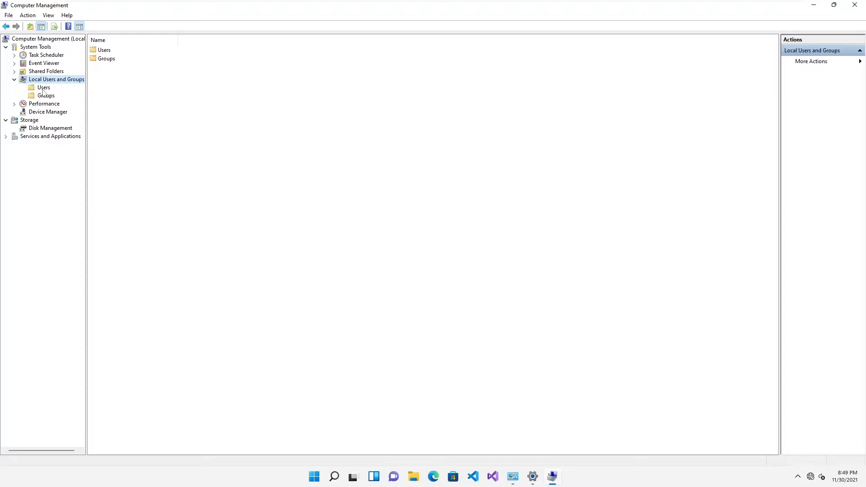
{"action": "left_click", "coordinate": [44, 89]}
{"action": "left_click_drag", "start_coordinate": [133, 40], "coordinate": [179, 39]}
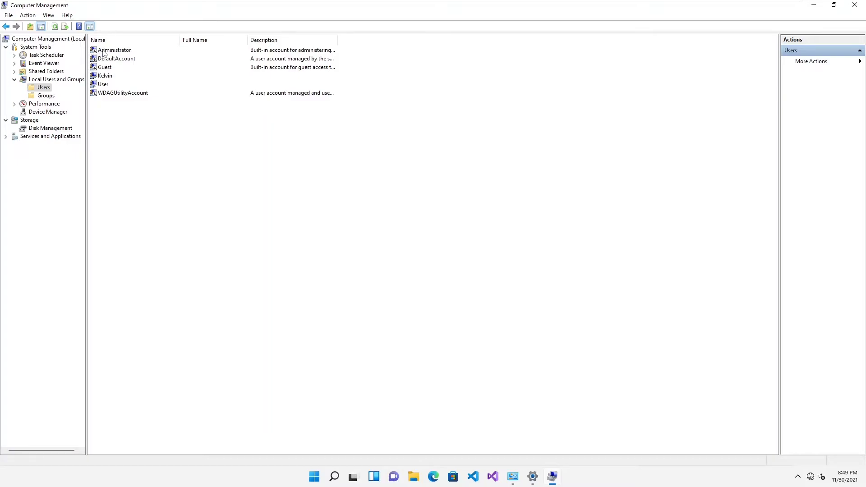
Step: Enable the built-in Administrator account by clearing Account is disabled in its properties and applying the change
{"action": "right_click", "coordinate": [103, 50]}
{"action": "left_click", "coordinate": [134, 108]}
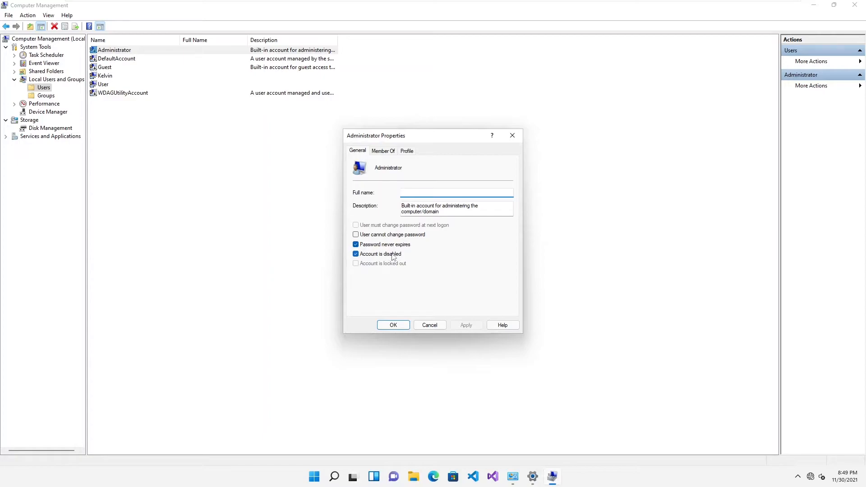
{"action": "left_click", "coordinate": [355, 255]}
{"action": "left_click", "coordinate": [467, 325]}
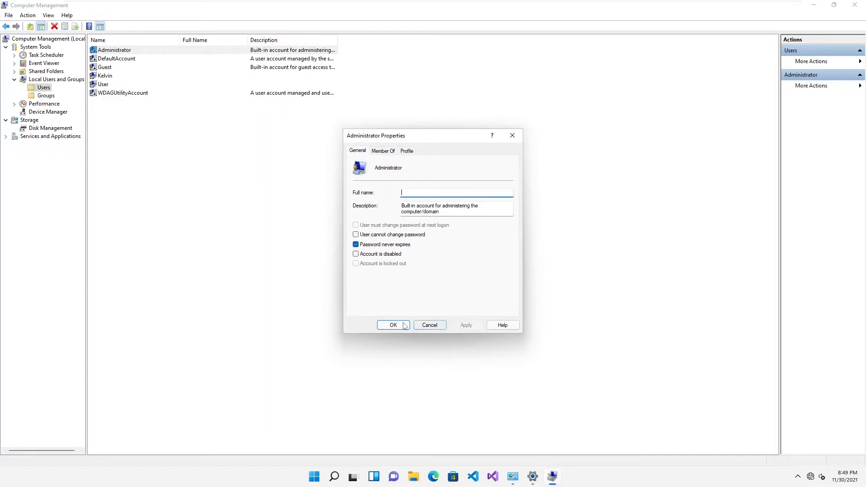
Step: Check the Administrator account's group membership and close its properties
{"action": "left_click", "coordinate": [382, 151]}
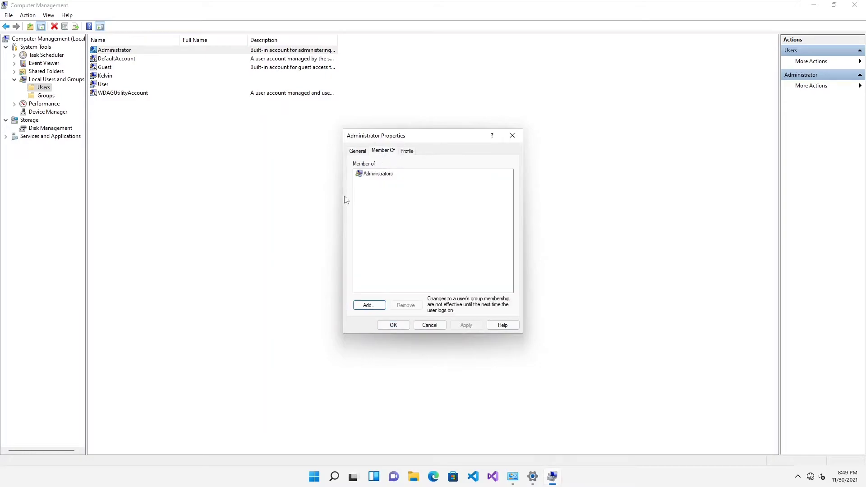
{"action": "left_click", "coordinate": [380, 176]}
{"action": "left_click", "coordinate": [512, 135]}
Step: Look through the local groups, inspect the other local user's group membership, and close that user's properties
{"action": "left_click", "coordinate": [46, 96]}
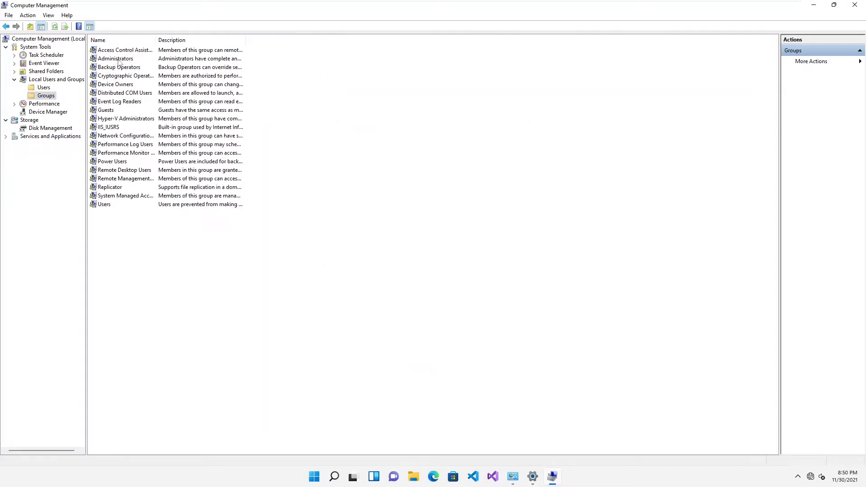
{"action": "left_click", "coordinate": [118, 59]}
{"action": "left_click", "coordinate": [45, 87]}
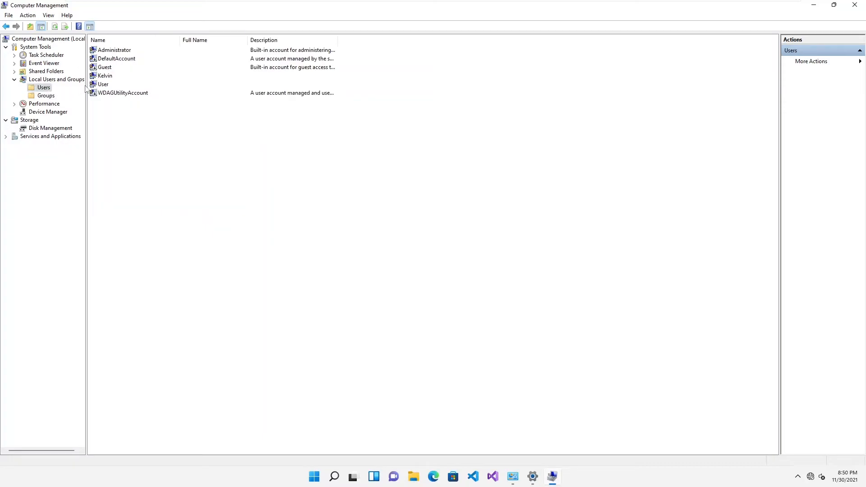
{"action": "double_click", "coordinate": [105, 76]}
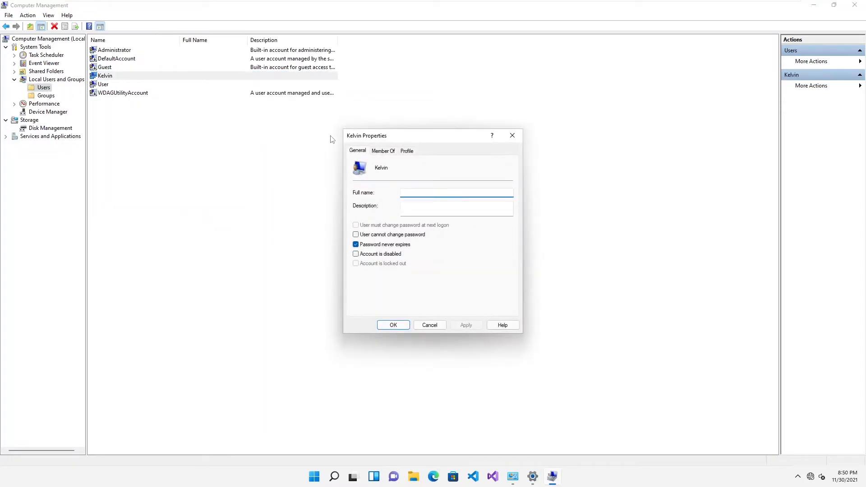
{"action": "left_click", "coordinate": [383, 150]}
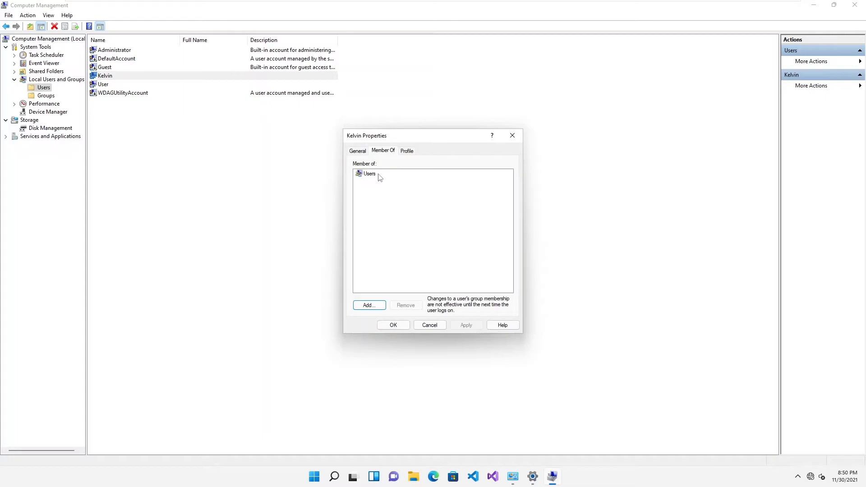
{"action": "left_click", "coordinate": [514, 137]}
Step: Add the other local user's account to the Administrators group and save the membership
{"action": "left_click", "coordinate": [46, 96]}
{"action": "double_click", "coordinate": [113, 59]}
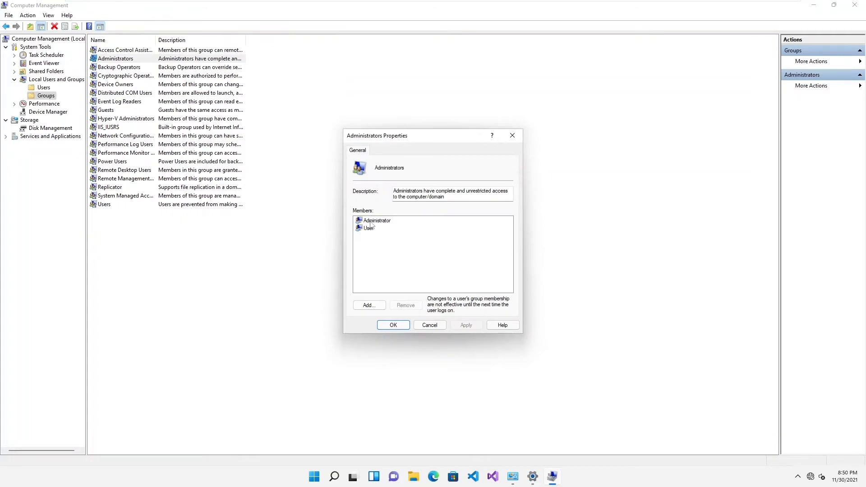
{"action": "left_click", "coordinate": [369, 305]}
{"action": "type", "text": "kelvin"}
{"action": "key", "text": "Return"}
{"action": "left_click", "coordinate": [395, 327]}
Step: Set a new password for the built-in Administrator account, filling in the new password and confirmation fields
{"action": "left_click", "coordinate": [46, 87]}
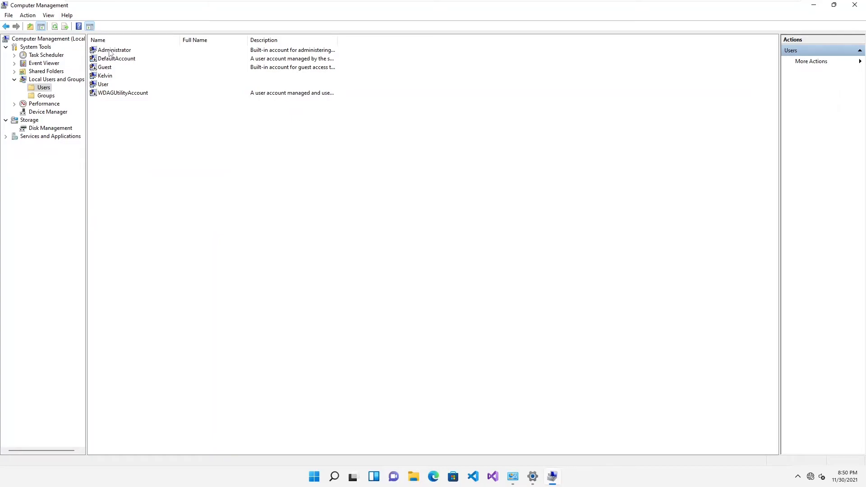
{"action": "right_click", "coordinate": [110, 53]}
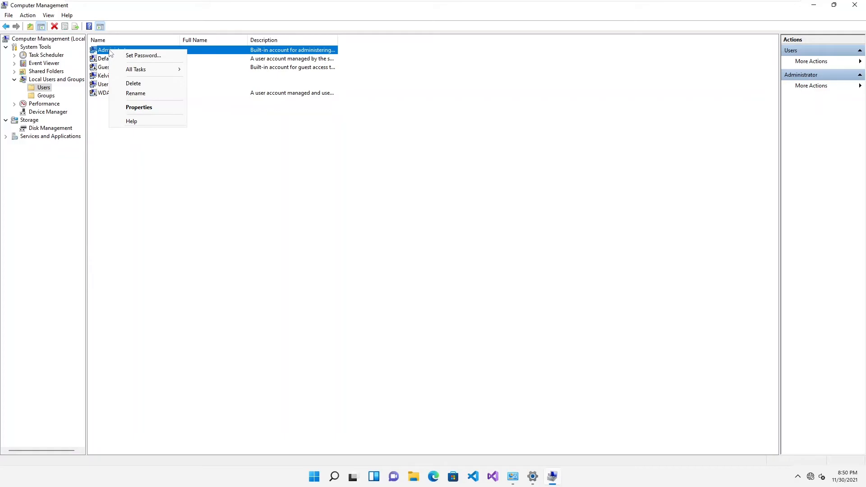
{"action": "left_click", "coordinate": [133, 56]}
{"action": "left_click", "coordinate": [392, 281]}
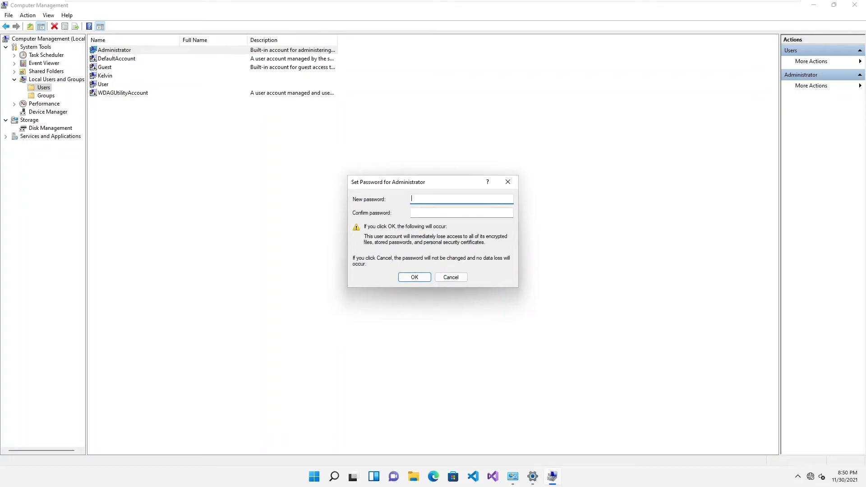
{"action": "type", "text": "•••••••••"}
{"action": "key", "text": "Tab"}
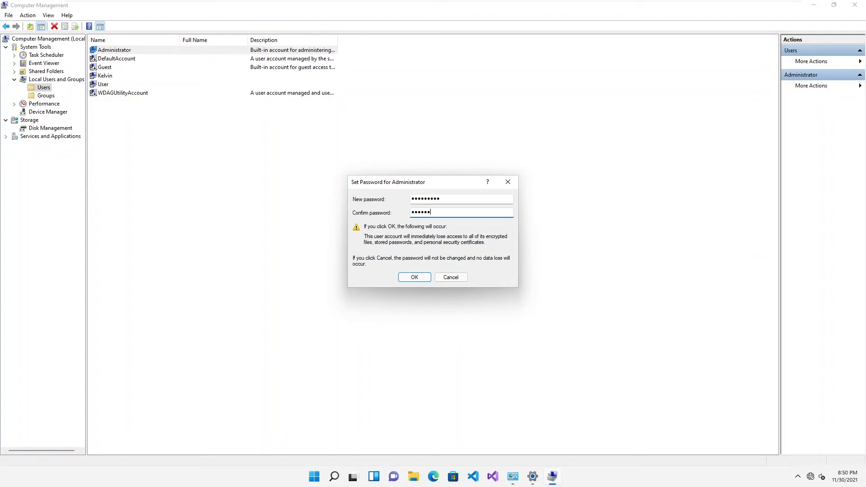
{"action": "left_click", "coordinate": [411, 276]}
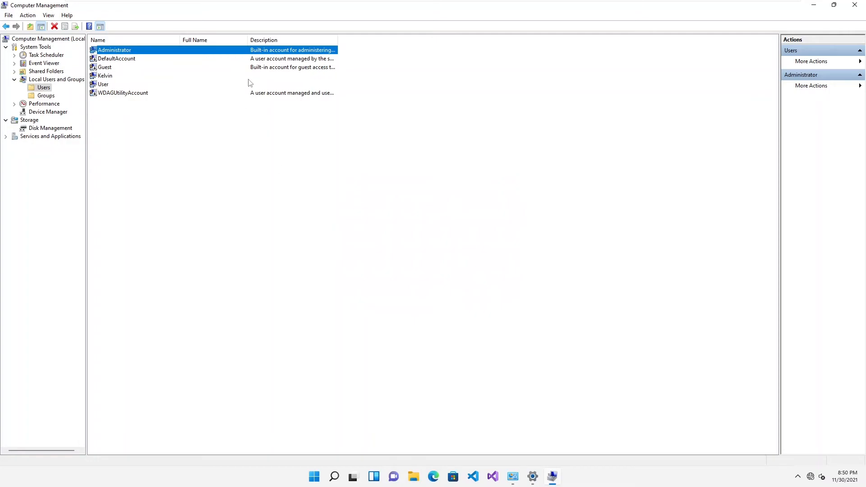
Step: Sign out of Windows and select the Administrator account and the other local user's account on the sign-in screen
{"action": "right_click", "coordinate": [315, 478]}
{"action": "mouse_move", "coordinate": [320, 441]}
{"action": "left_click", "coordinate": [378, 430]}
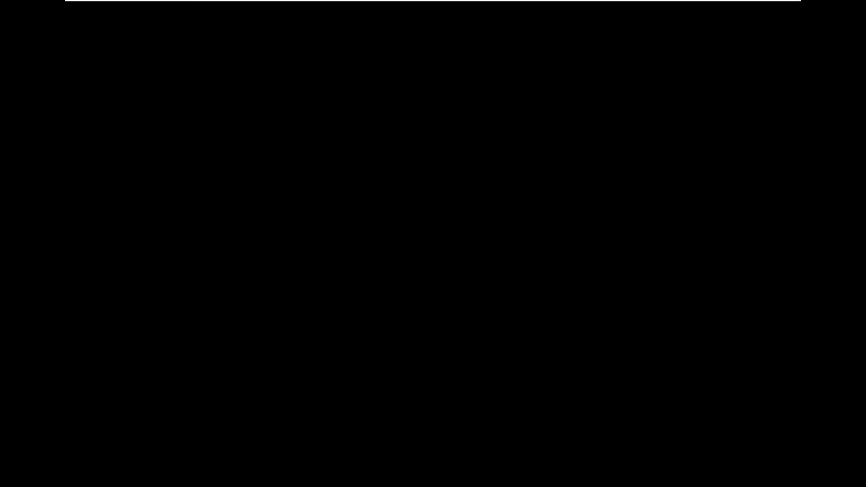
{"action": "key", "text": "Return"}
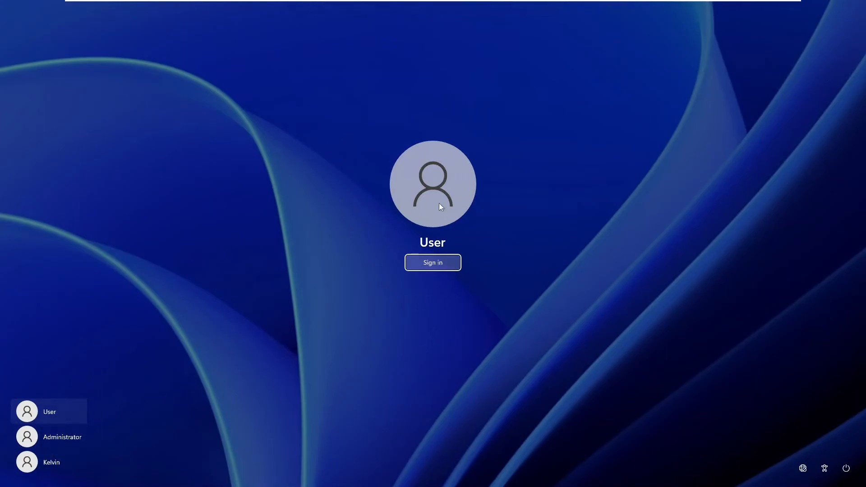
{"action": "left_click", "coordinate": [63, 439]}
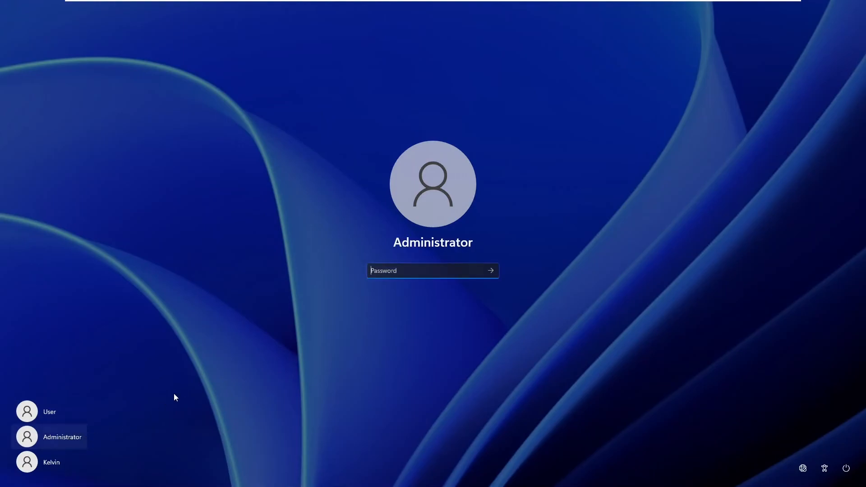
{"action": "left_click", "coordinate": [57, 464]}
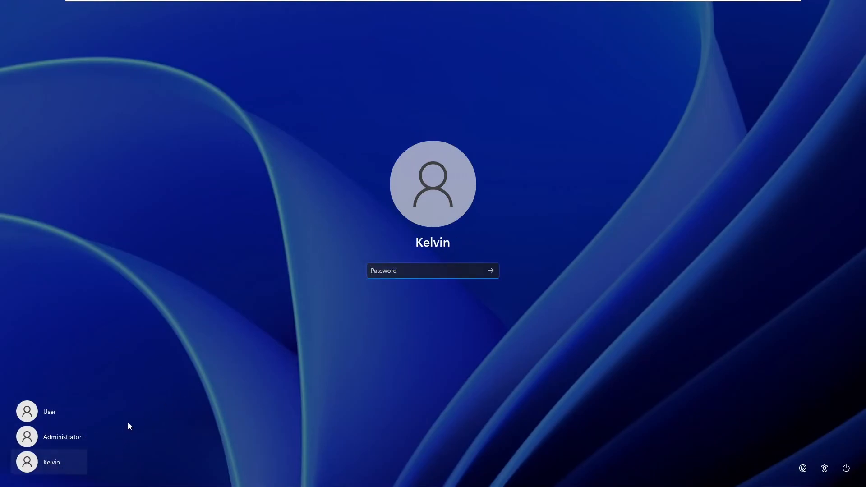